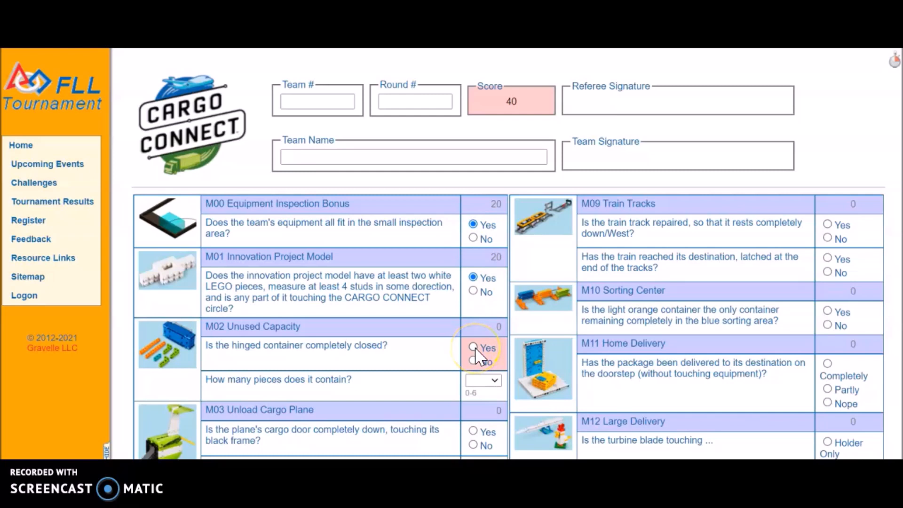
For M02 Unused Capacity, mark the hinged container as completely closed and set its contained pieces to 6.
{"action": "left_click", "coordinate": [474, 349]}
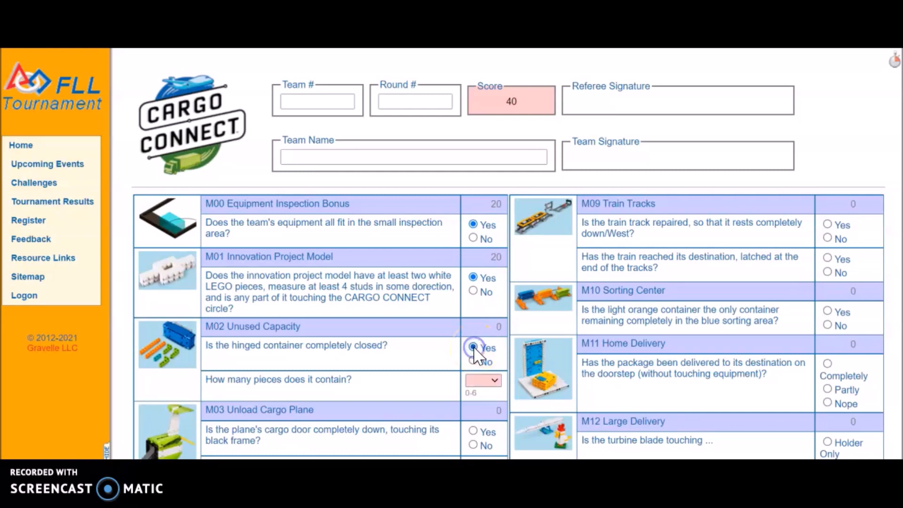
{"action": "left_click", "coordinate": [498, 379]}
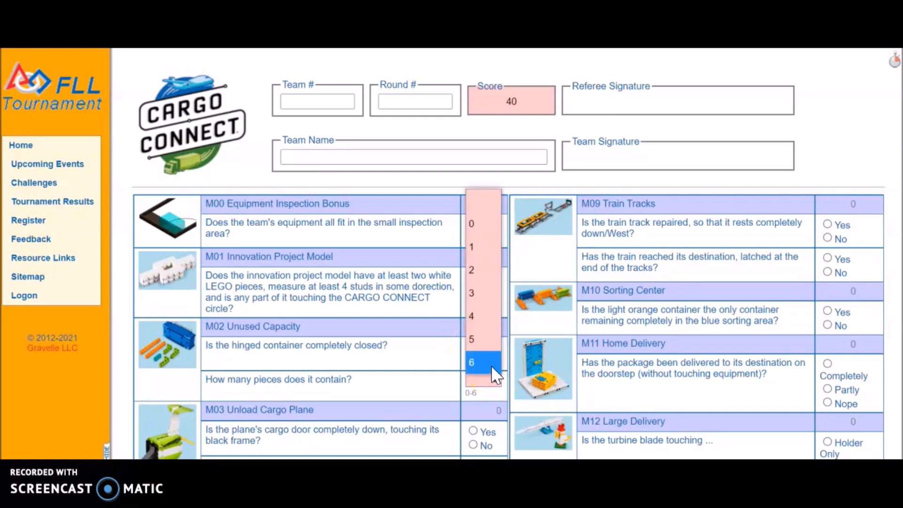
{"action": "left_click", "coordinate": [491, 364]}
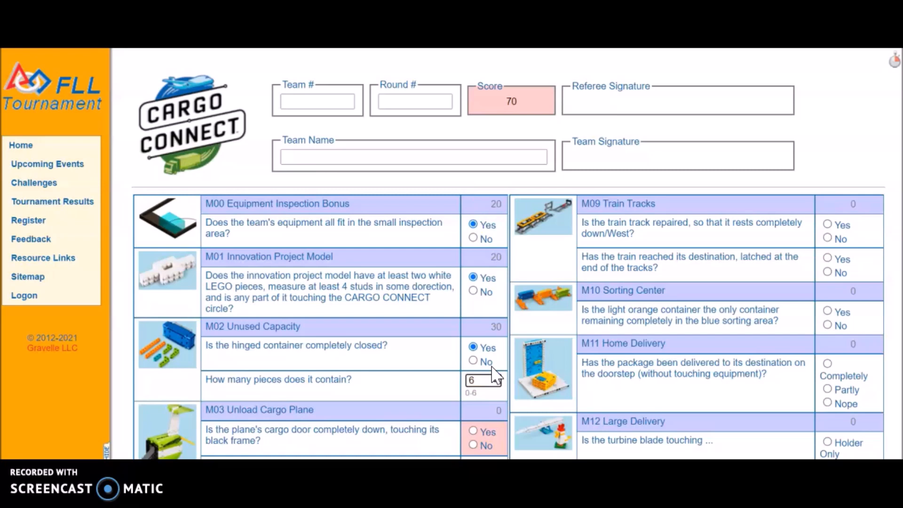
Answer Yes to both M03 Unload Cargo Plane questions, covering the lowered cargo door and the separated container.
{"action": "scroll", "coordinate": [611, 218], "scroll_direction": "down", "scroll_amount": 4}
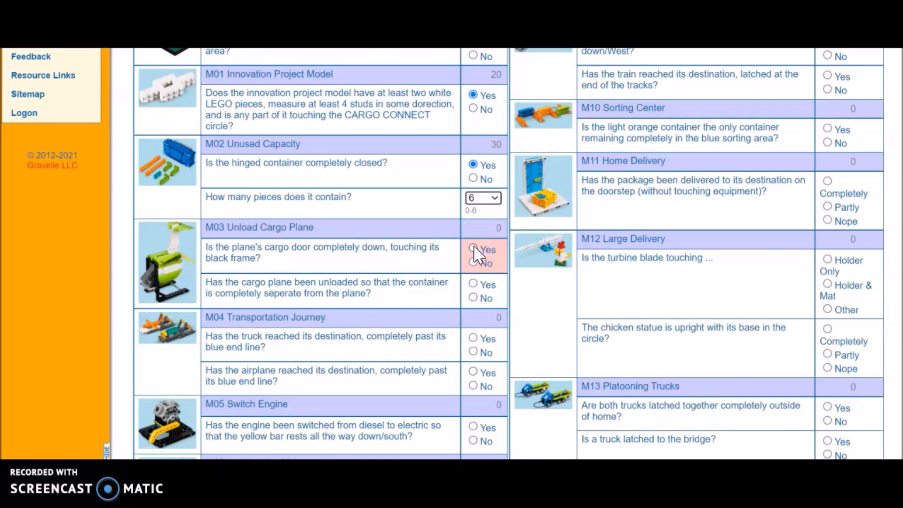
{"action": "left_click", "coordinate": [474, 249]}
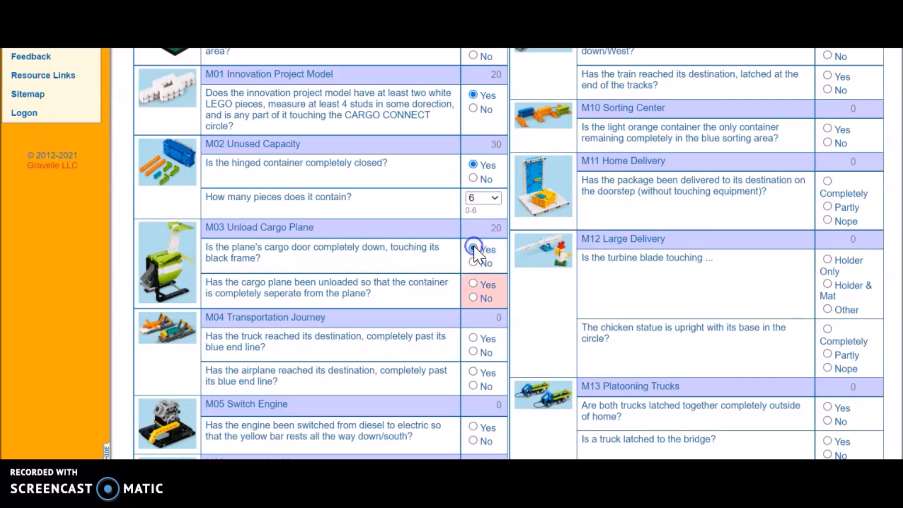
{"action": "left_click", "coordinate": [473, 285]}
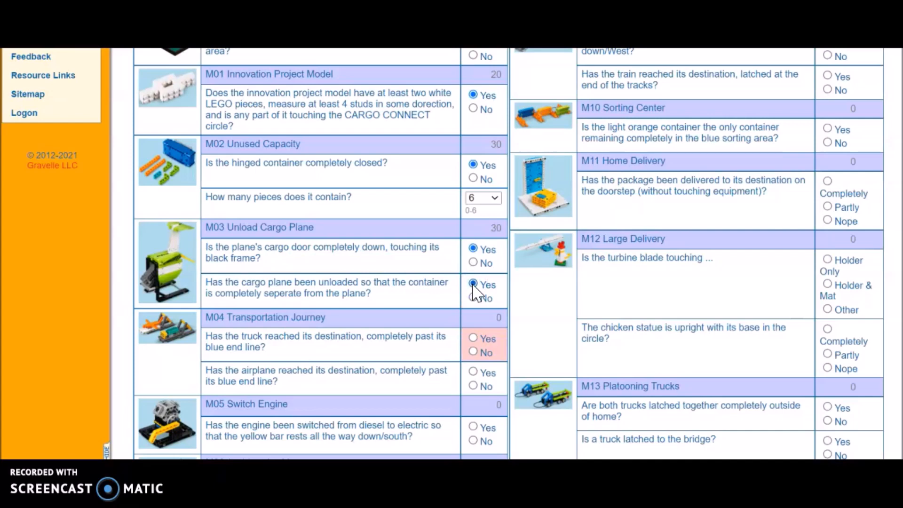
Answer Yes for M05 Switch Engine, and for M06 Accident Avoidance mark robot parked Yes, yellow panel Yes and black frame No.
{"action": "scroll", "coordinate": [804, 217], "scroll_direction": "down", "scroll_amount": 2}
{"action": "scroll", "coordinate": [514, 256], "scroll_direction": "down", "scroll_amount": 4}
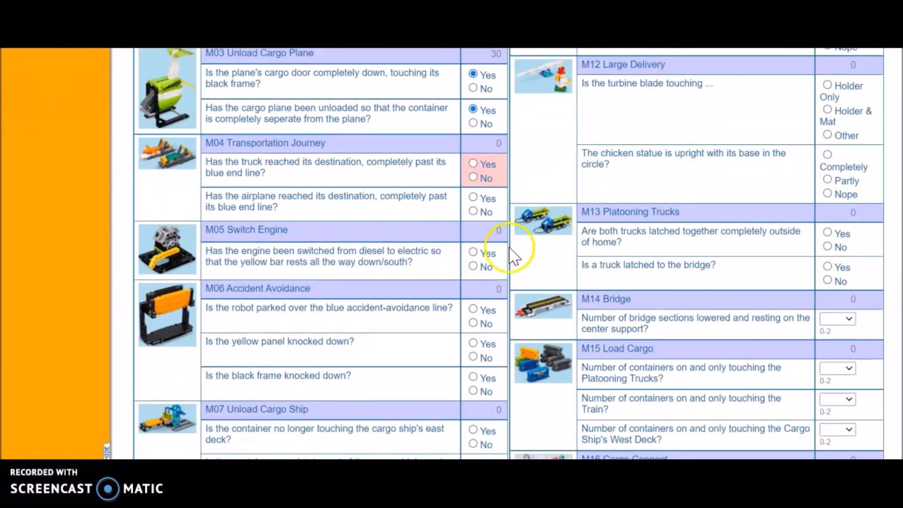
{"action": "left_click", "coordinate": [474, 254]}
{"action": "left_click", "coordinate": [474, 309]}
{"action": "left_click", "coordinate": [474, 310]}
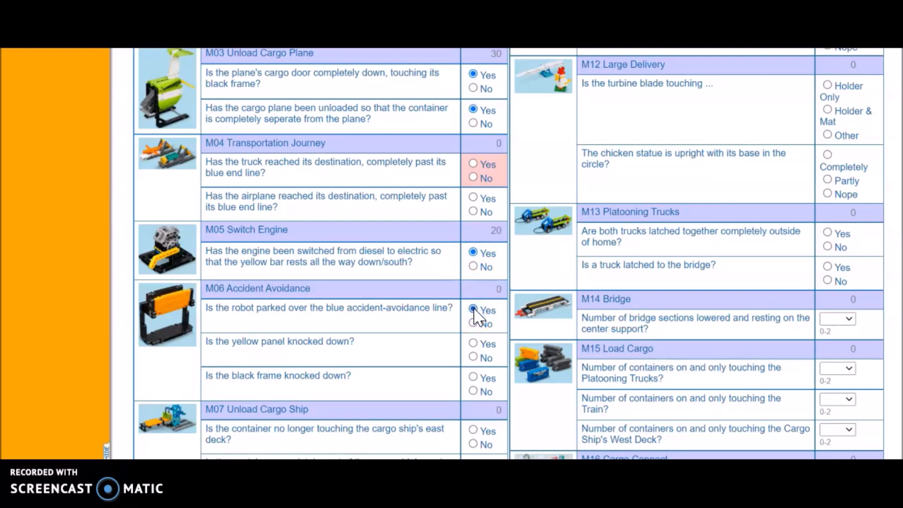
{"action": "left_click", "coordinate": [475, 344]}
{"action": "left_click", "coordinate": [474, 391]}
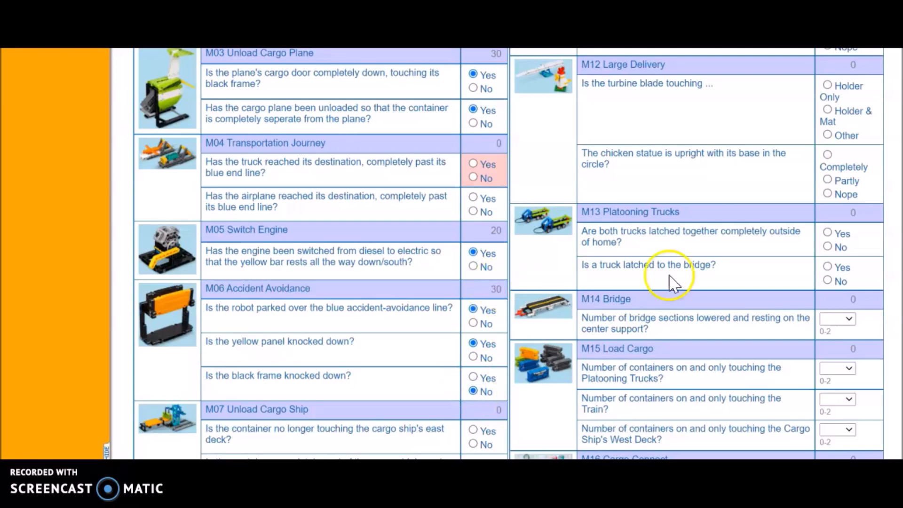
Answer Yes to both M07 Unload Cargo Ship questions about the container and the ship's east deck.
{"action": "scroll", "coordinate": [620, 290], "scroll_direction": "down", "scroll_amount": 3}
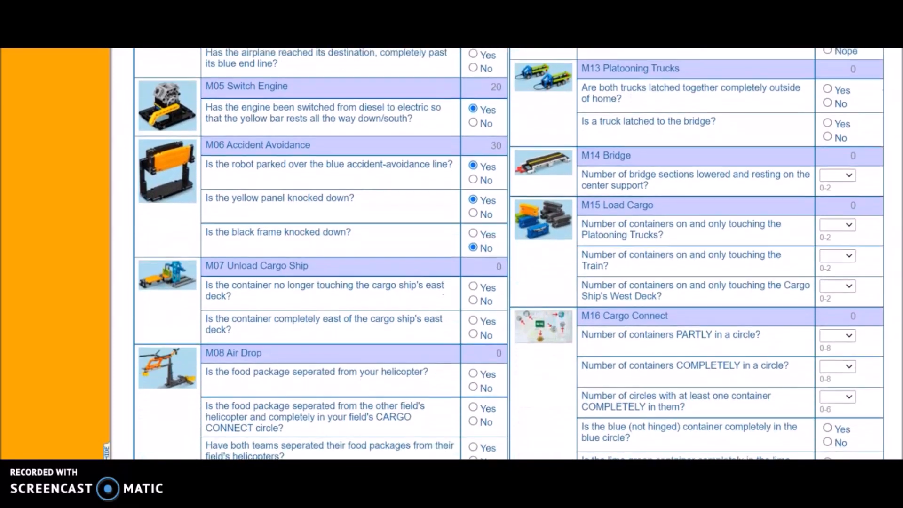
{"action": "left_click", "coordinate": [620, 290]}
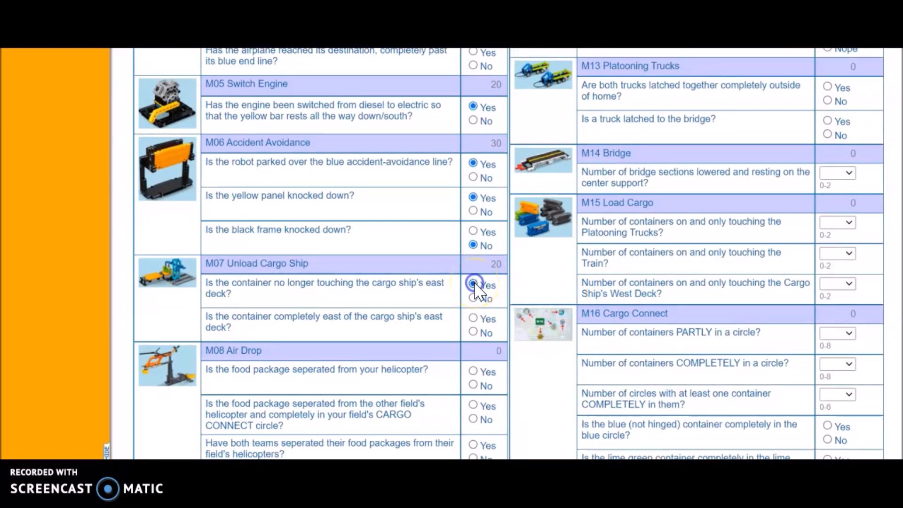
{"action": "left_click", "coordinate": [473, 319]}
Answer Yes to all three M08 Air Drop questions about the food packages and helicopters.
{"action": "scroll", "coordinate": [499, 301], "scroll_direction": "down", "scroll_amount": 3}
{"action": "left_click", "coordinate": [520, 281]}
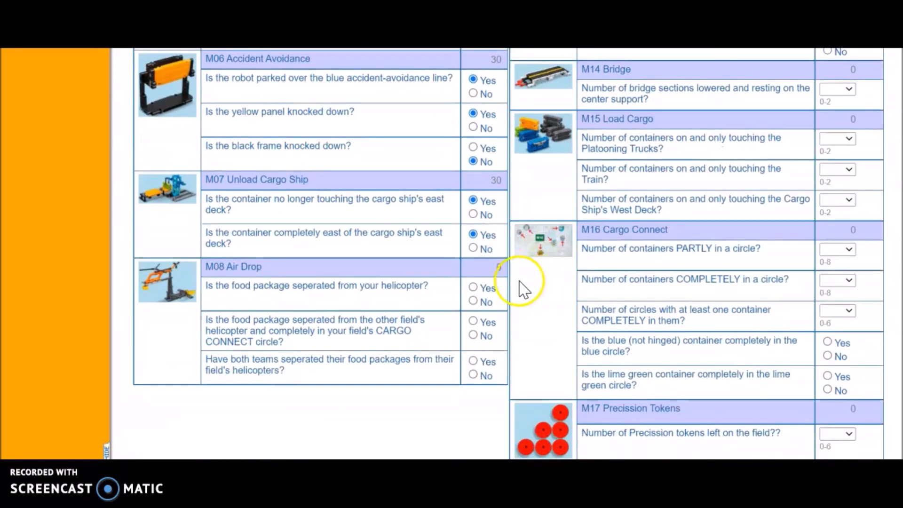
{"action": "left_click", "coordinate": [473, 288]}
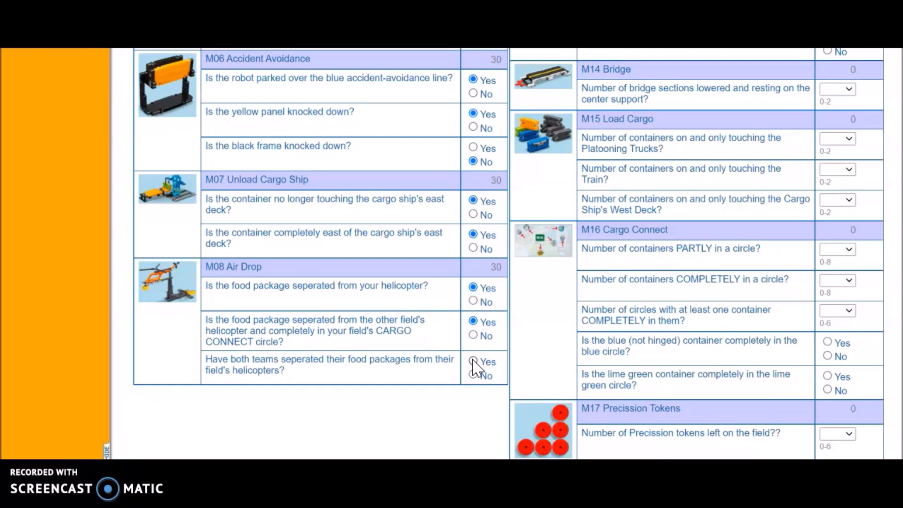
{"action": "left_click", "coordinate": [474, 363]}
Mark the M11 Home Delivery package as Completely delivered and the M12 chicken statue as Completely upright in its circle.
{"action": "scroll", "coordinate": [456, 253], "scroll_direction": "up", "scroll_amount": 10}
{"action": "scroll", "coordinate": [456, 254], "scroll_direction": "down", "scroll_amount": 1}
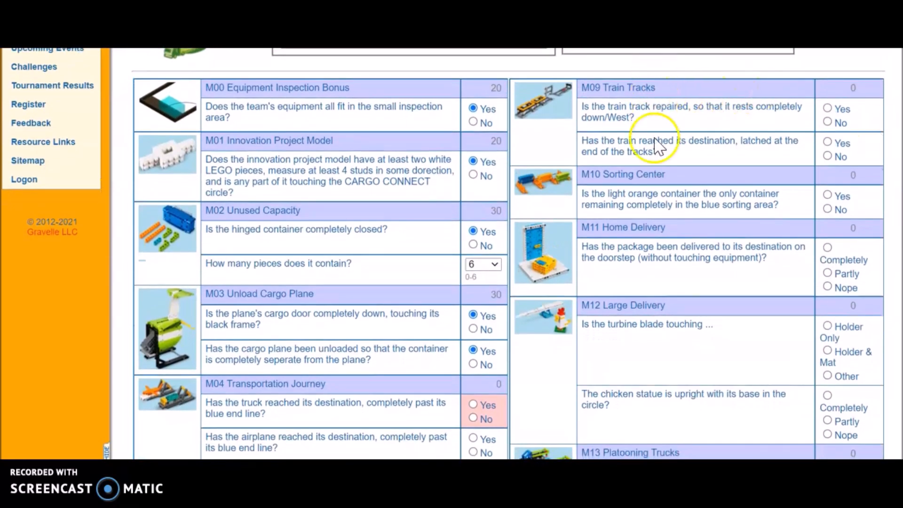
{"action": "scroll", "coordinate": [896, 159], "scroll_direction": "down", "scroll_amount": 2}
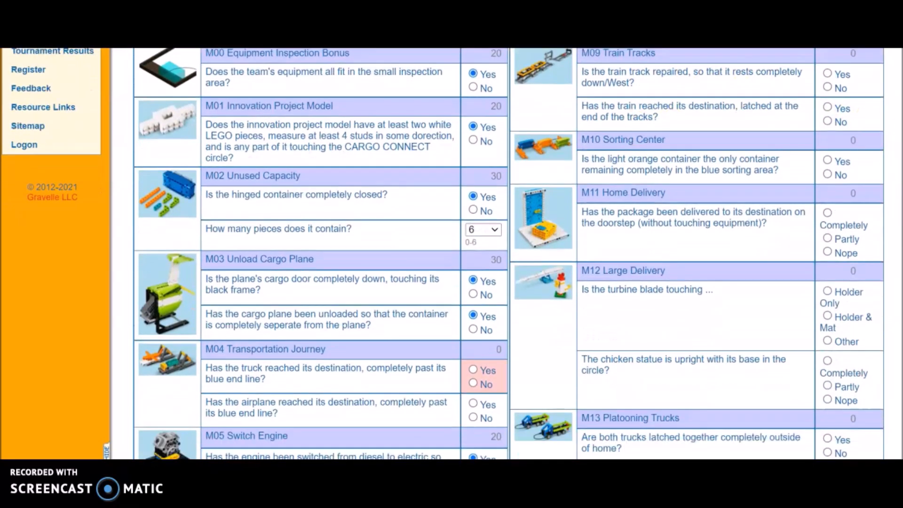
{"action": "scroll", "coordinate": [847, 164], "scroll_direction": "down", "scroll_amount": 2}
{"action": "left_click", "coordinate": [828, 181]}
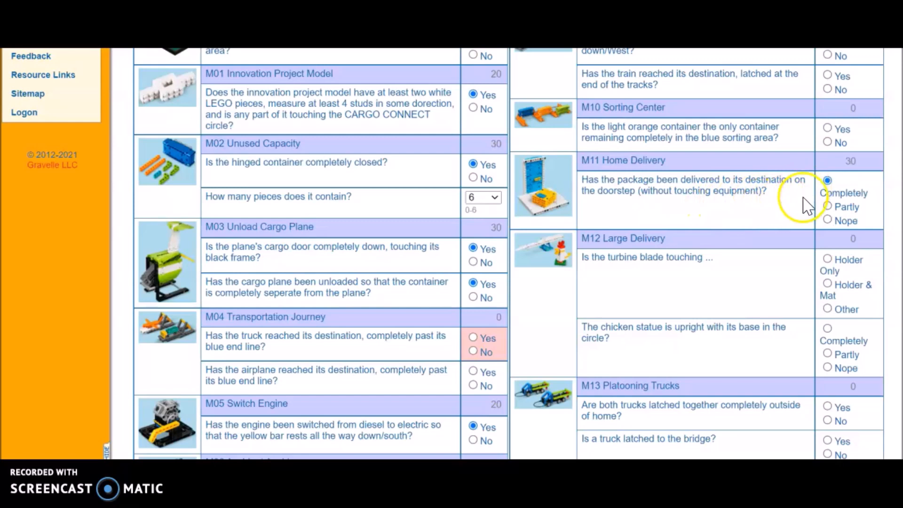
{"action": "scroll", "coordinate": [443, 253], "scroll_direction": "down", "scroll_amount": 1}
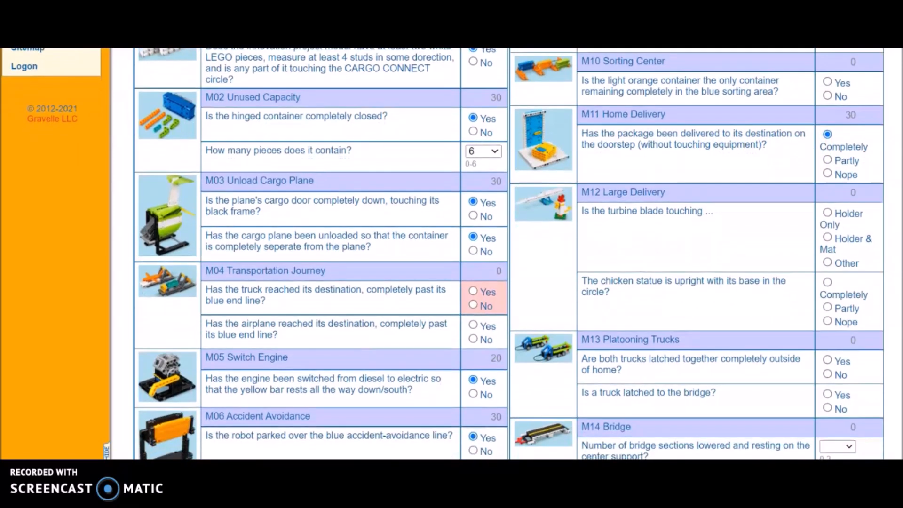
{"action": "scroll", "coordinate": [713, 272], "scroll_direction": "down", "scroll_amount": 1}
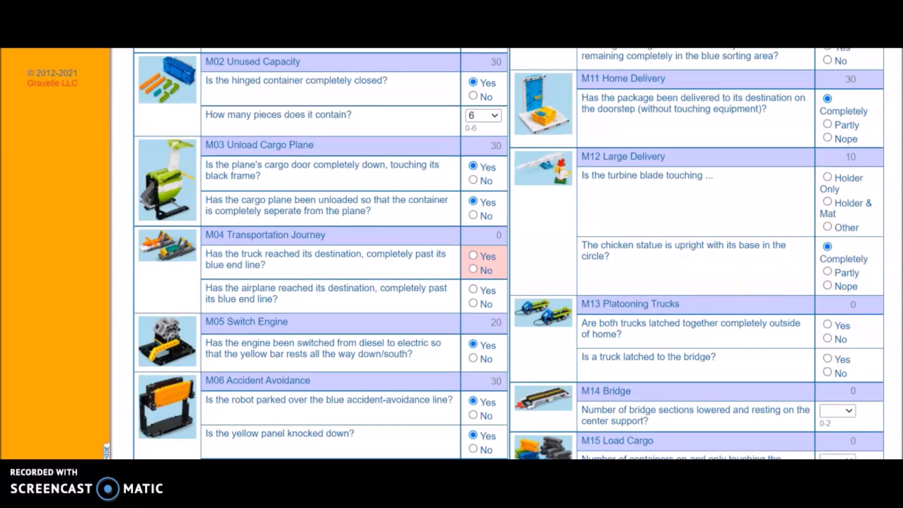
Set the number of bridge sections lowered and resting on the center support in M14 Bridge to 2.
{"action": "scroll", "coordinate": [765, 288], "scroll_direction": "down", "scroll_amount": 2}
{"action": "scroll", "coordinate": [510, 254], "scroll_direction": "down", "scroll_amount": 1}
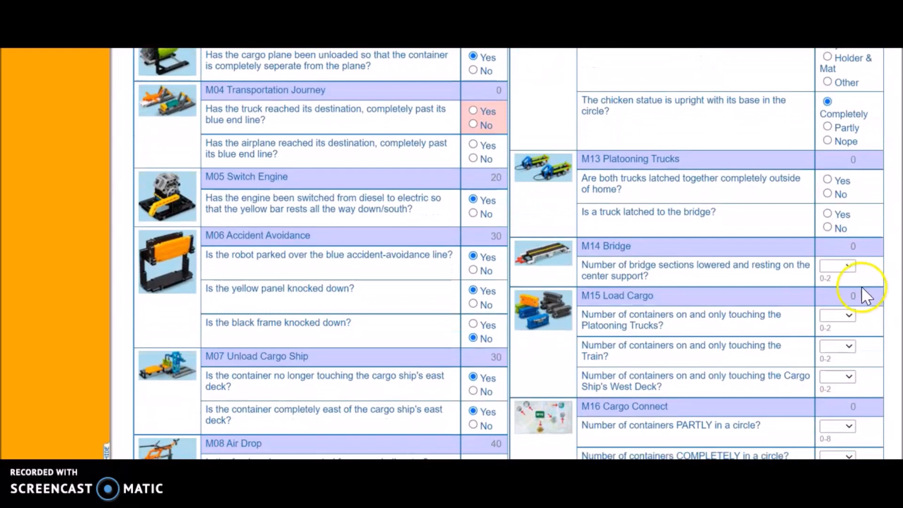
{"action": "left_click", "coordinate": [851, 267]}
{"action": "left_click", "coordinate": [835, 351]}
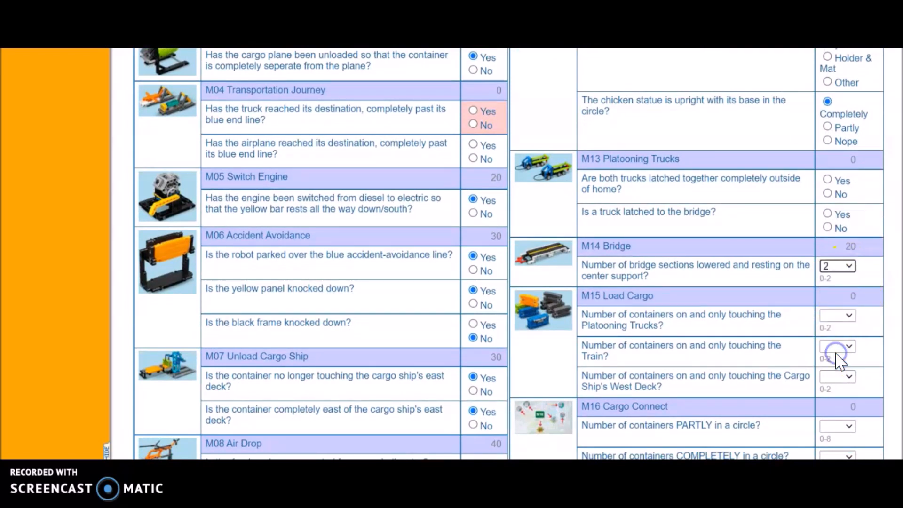
In M16 Cargo Connect, set containers completely in a circle to 3 and circles with at least one complete container to 1.
{"action": "scroll", "coordinate": [509, 253], "scroll_direction": "down", "scroll_amount": 3}
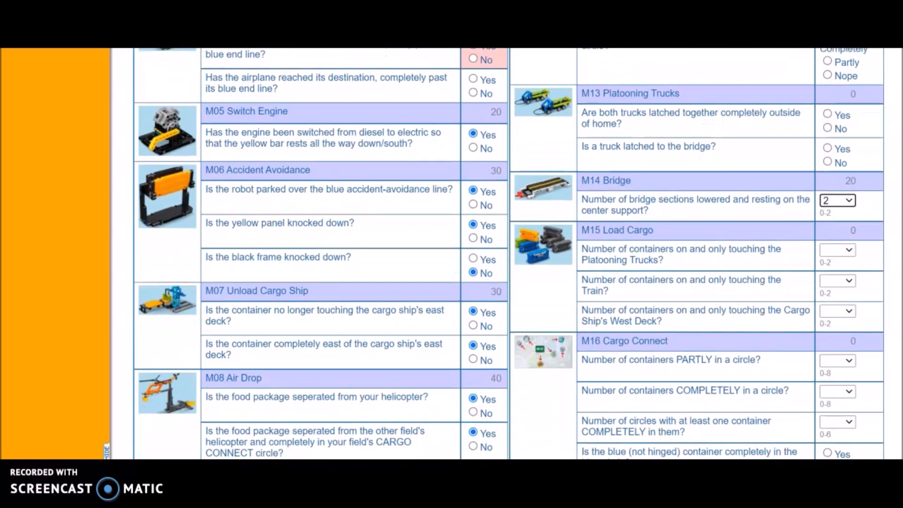
{"action": "scroll", "coordinate": [509, 254], "scroll_direction": "down", "scroll_amount": 3}
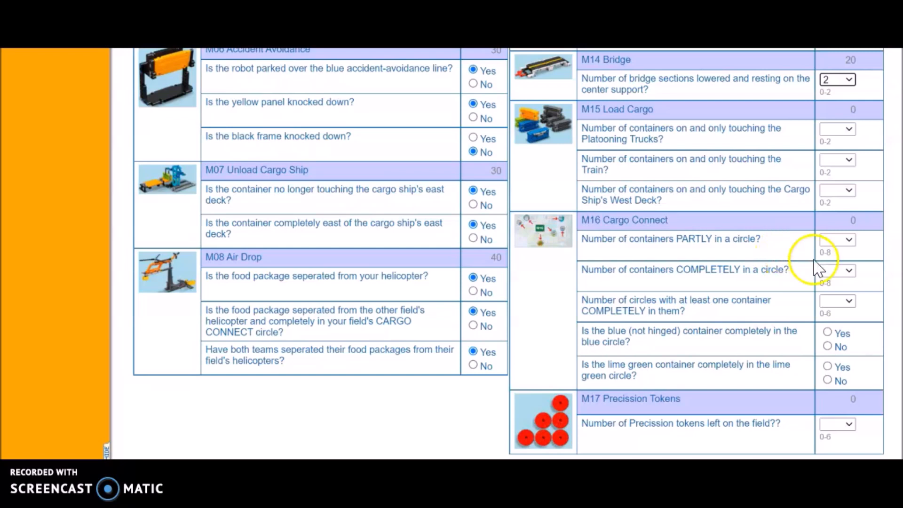
{"action": "left_click", "coordinate": [849, 273]}
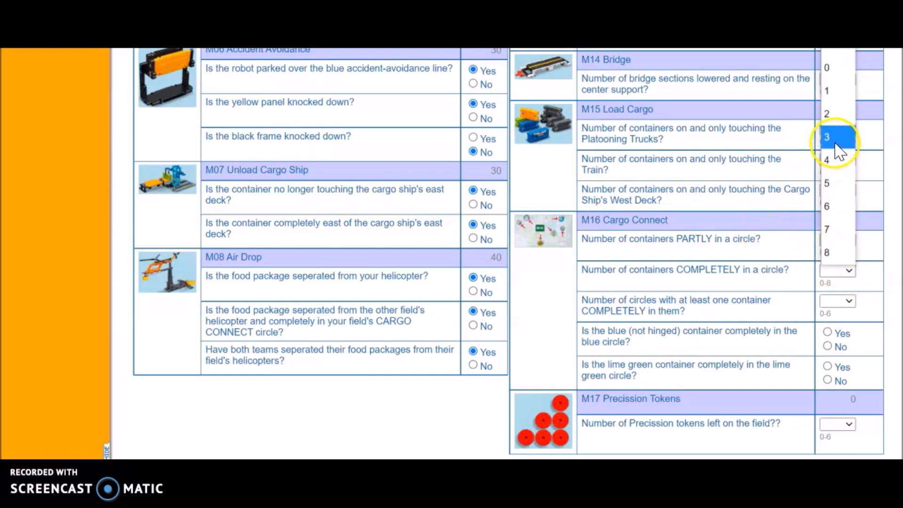
{"action": "left_click", "coordinate": [839, 141]}
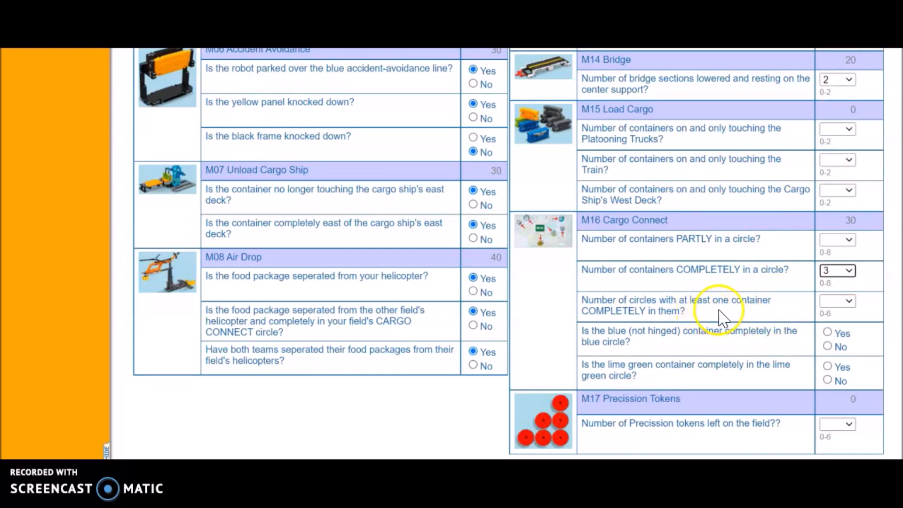
{"action": "left_click", "coordinate": [851, 301]}
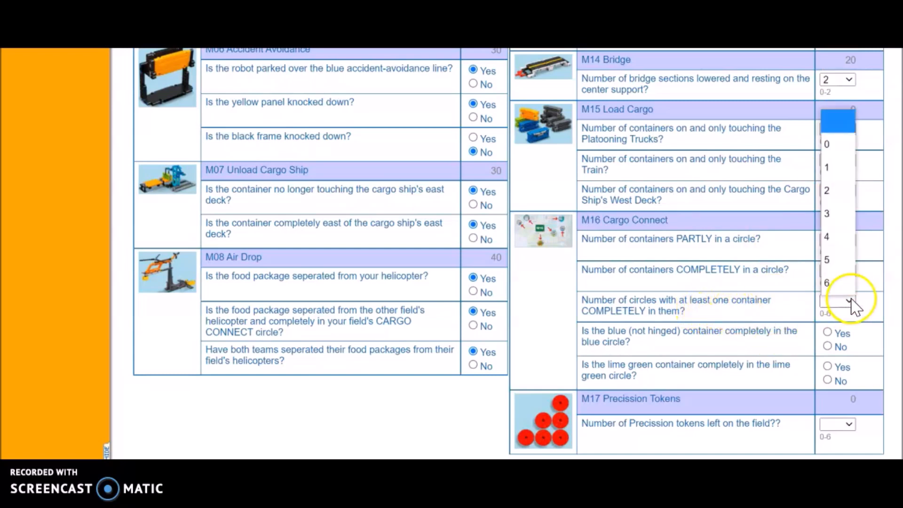
{"action": "left_click", "coordinate": [849, 178]}
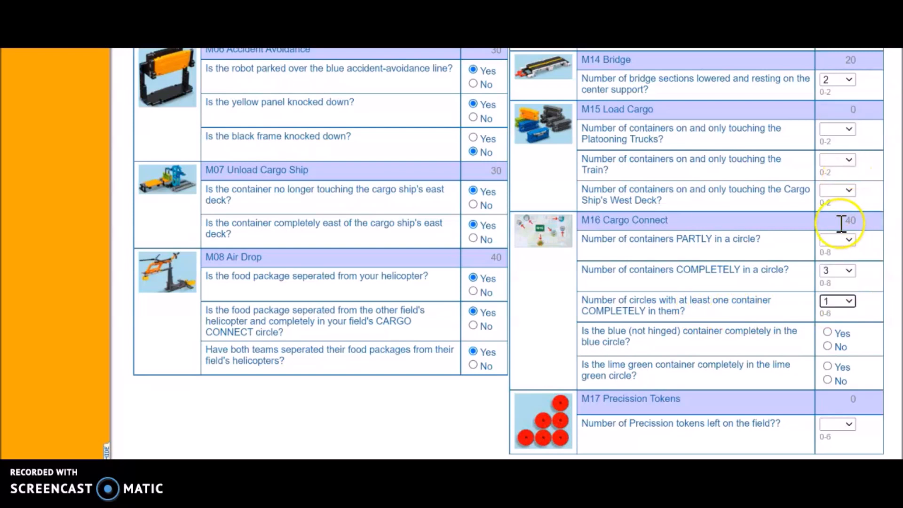
Set the number of precision tokens left on the field in M17 to 6.
{"action": "scroll", "coordinate": [901, 272], "scroll_direction": "down", "scroll_amount": 1}
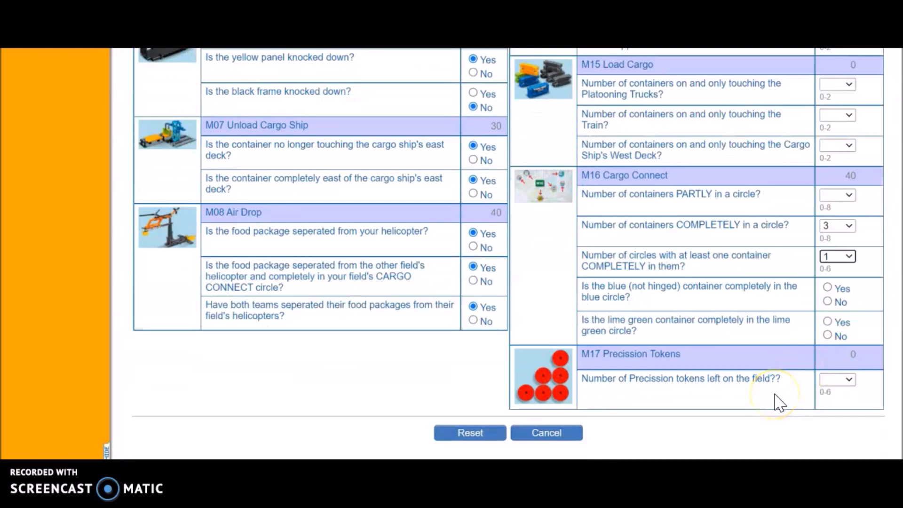
{"action": "left_click", "coordinate": [848, 380]}
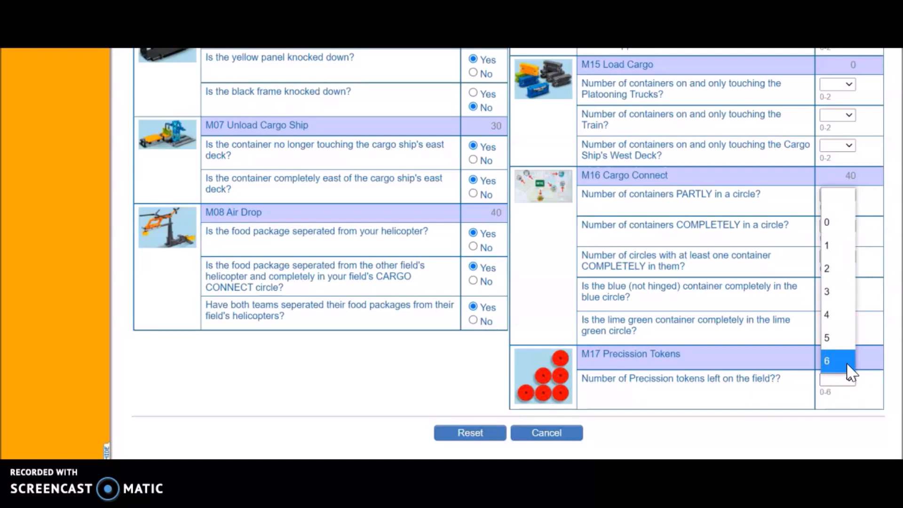
{"action": "left_click", "coordinate": [847, 363]}
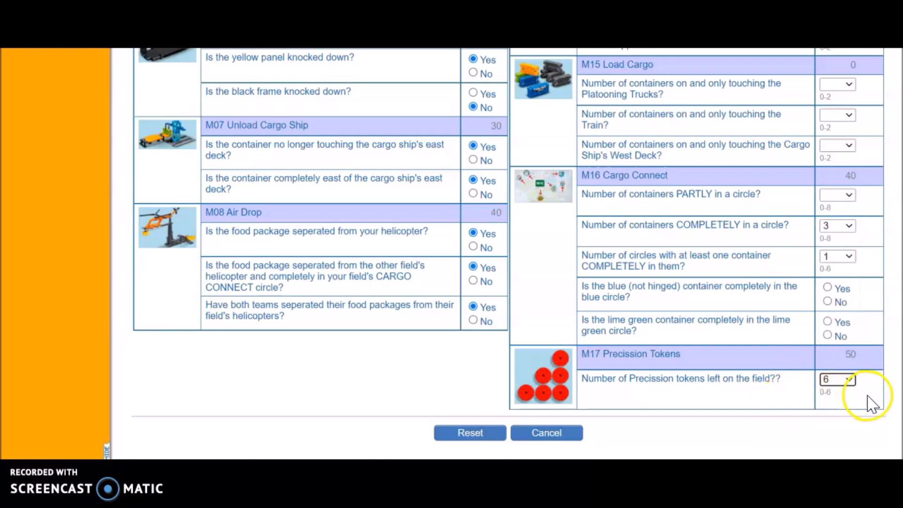
{"action": "left_click", "coordinate": [771, 400]}
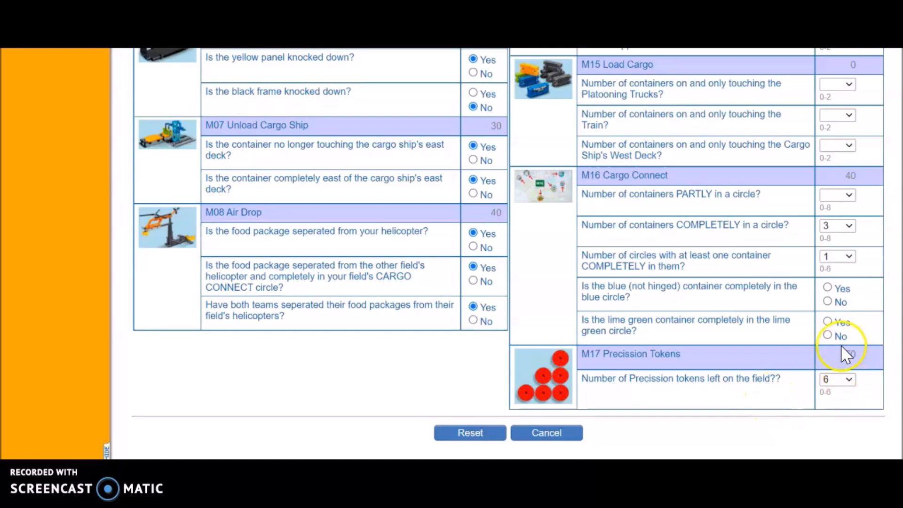
Review the answered missions across the score sheet and check the total score in the header.
{"action": "scroll", "coordinate": [508, 254], "scroll_direction": "up", "scroll_amount": 3}
{"action": "scroll", "coordinate": [508, 254], "scroll_direction": "up", "scroll_amount": 9}
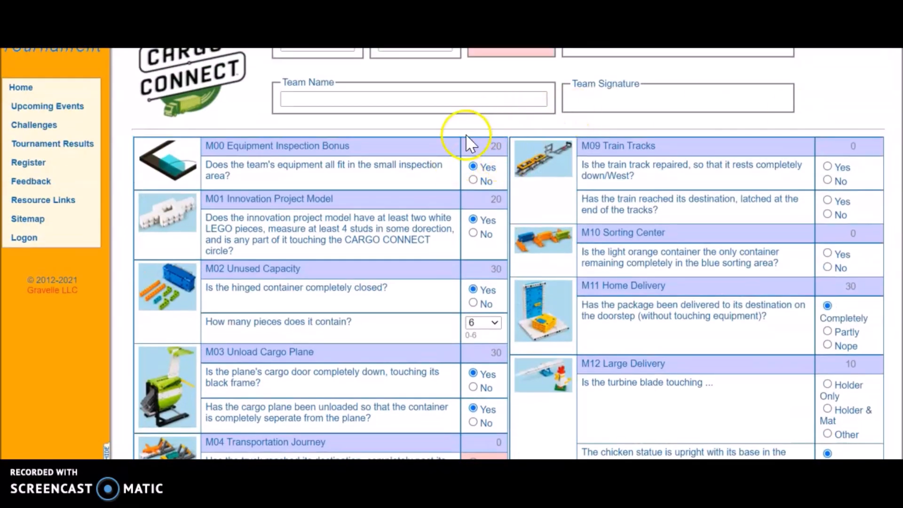
{"action": "scroll", "coordinate": [508, 254], "scroll_direction": "down", "scroll_amount": 9}
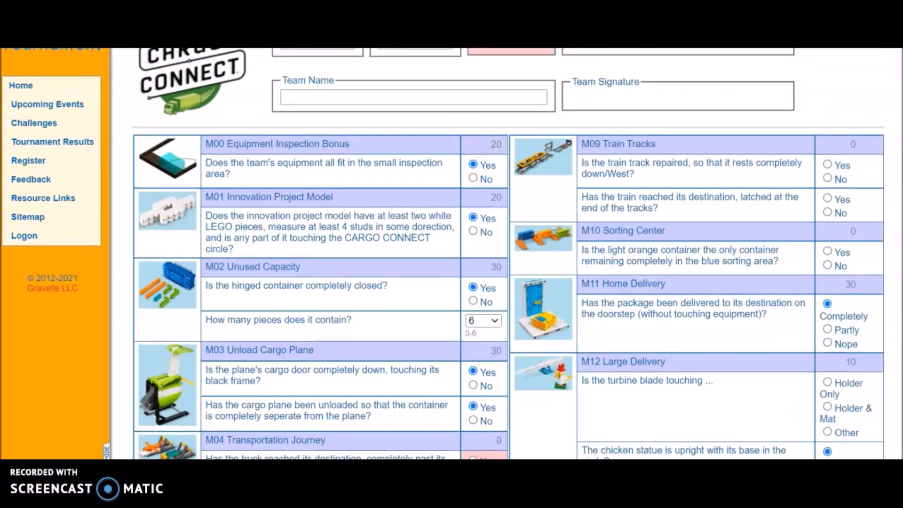
{"action": "scroll", "coordinate": [508, 254], "scroll_direction": "down", "scroll_amount": 2}
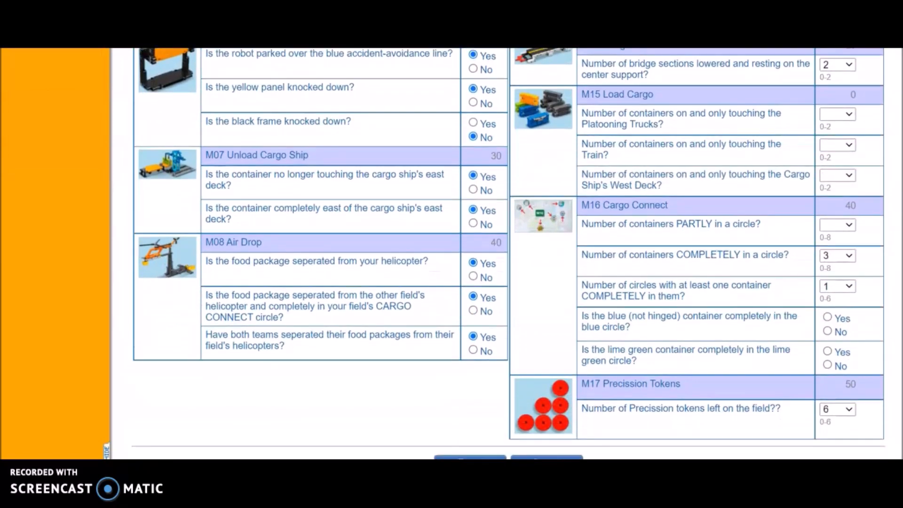
{"action": "scroll", "coordinate": [508, 254], "scroll_direction": "up", "scroll_amount": 9}
{"action": "scroll", "coordinate": [508, 254], "scroll_direction": "up", "scroll_amount": 5}
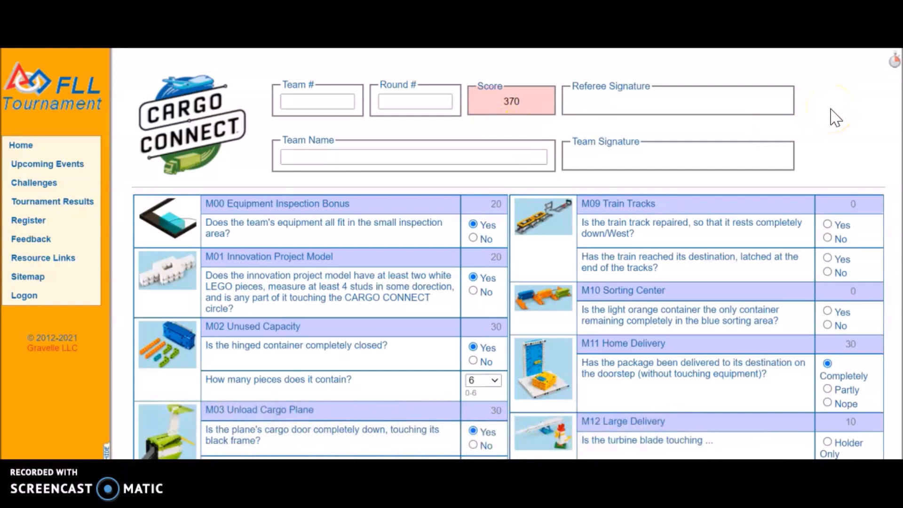
{"action": "left_click", "coordinate": [855, 108]}
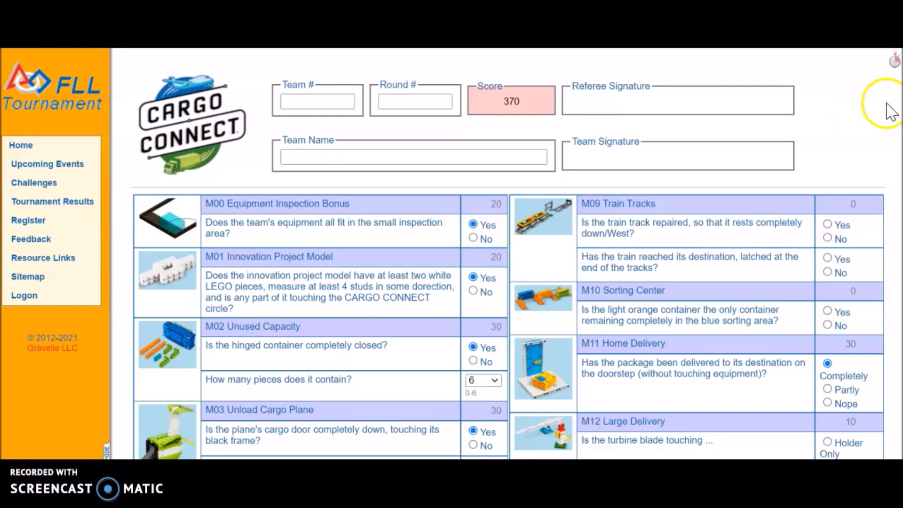
{"action": "left_click", "coordinate": [853, 116]}
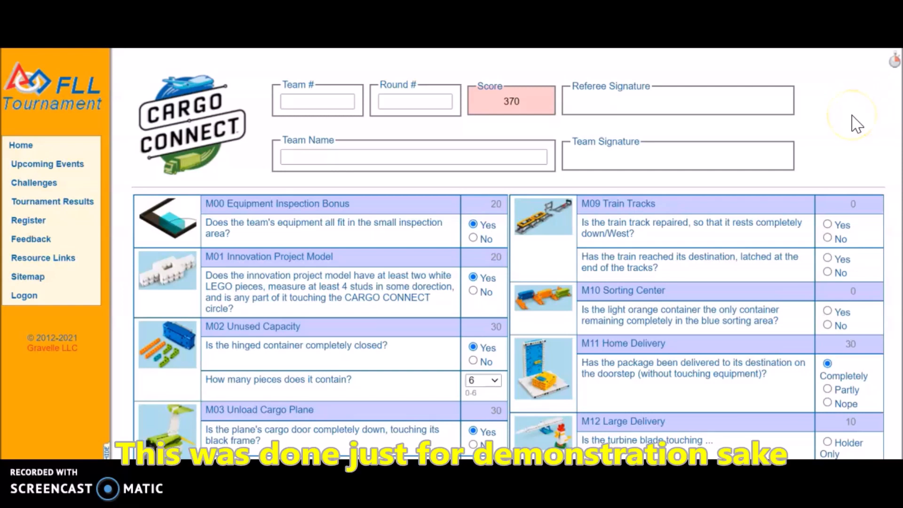